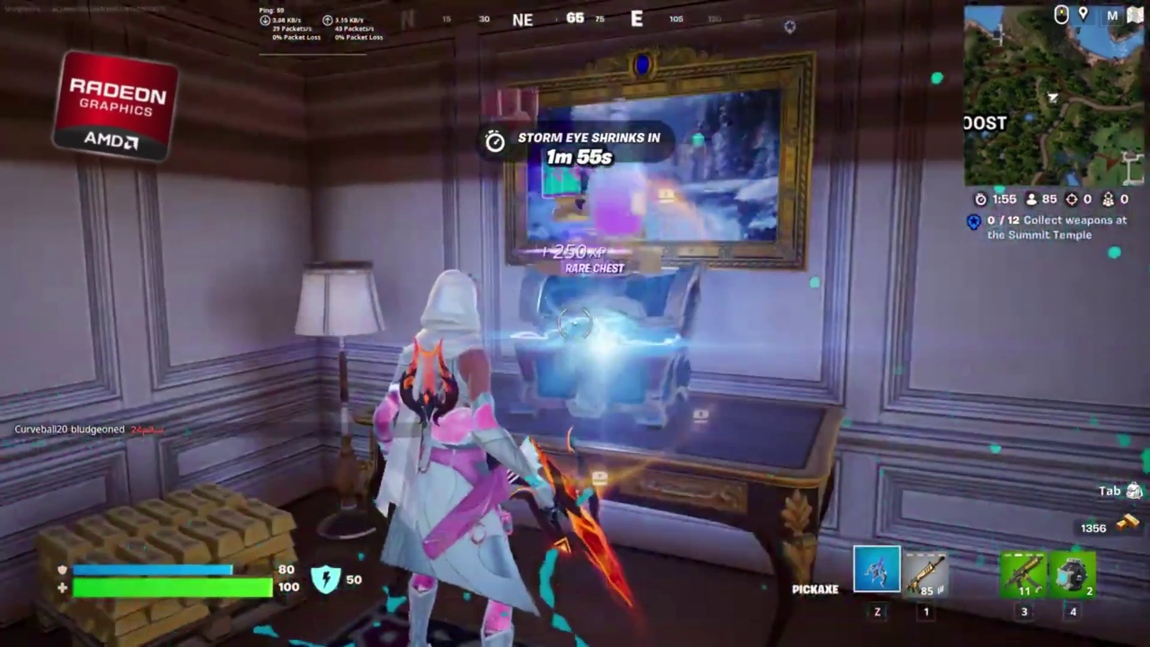
Step: Pick up the nearby item, throw the last Chug Splash, and mine the gold bar stacks for gold
key("e")
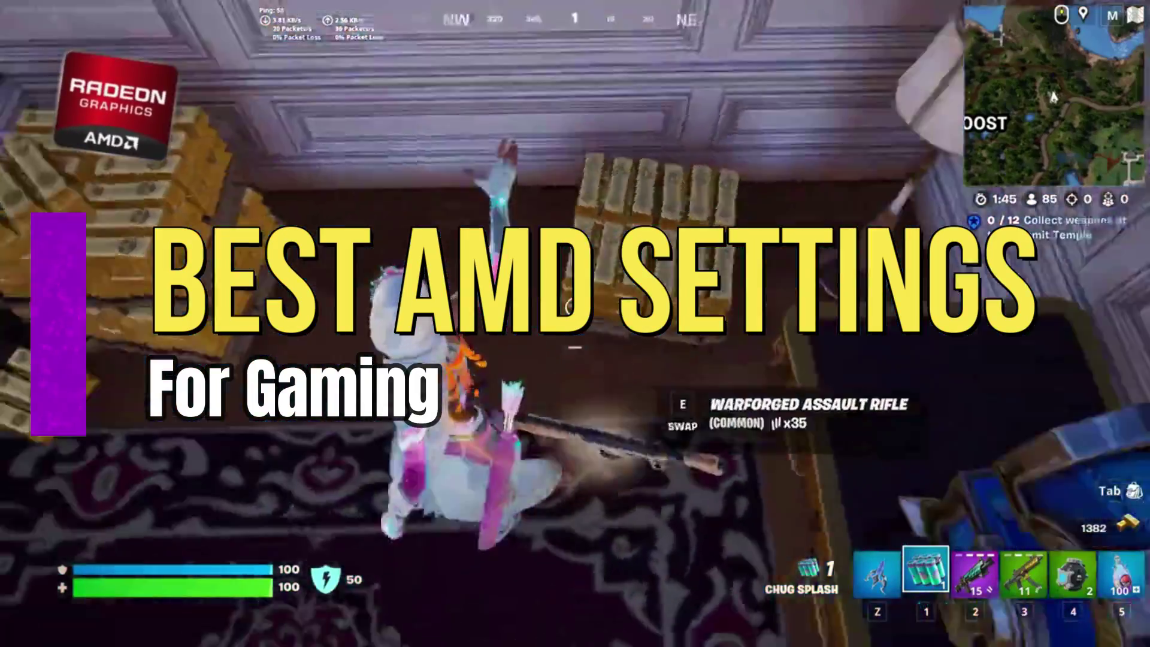
left_click(576, 323)
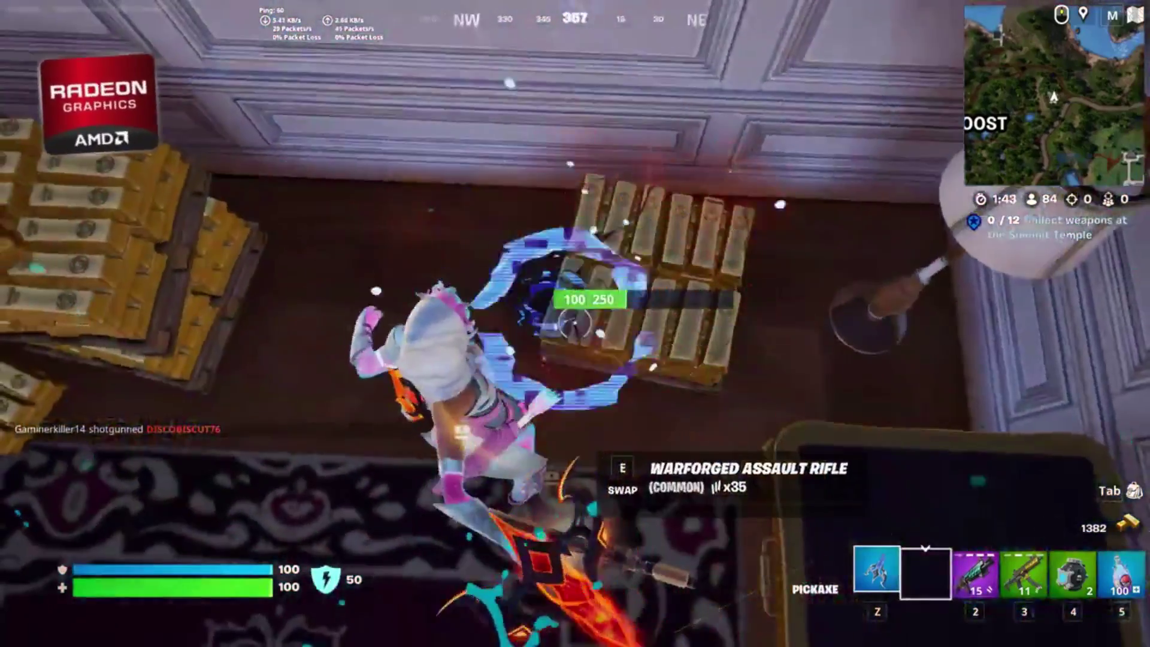
left_click(575, 324)
left_click(575, 324)
left_click(576, 324)
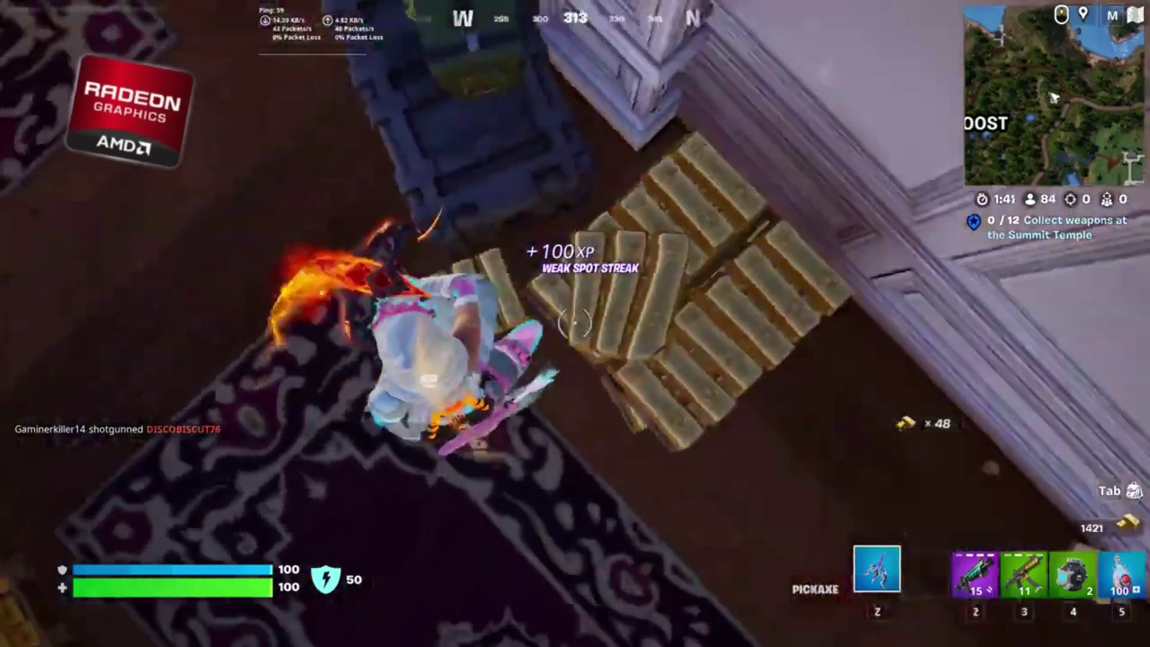
left_click(575, 324)
left_click(575, 323)
left_click(575, 324)
left_click(576, 323)
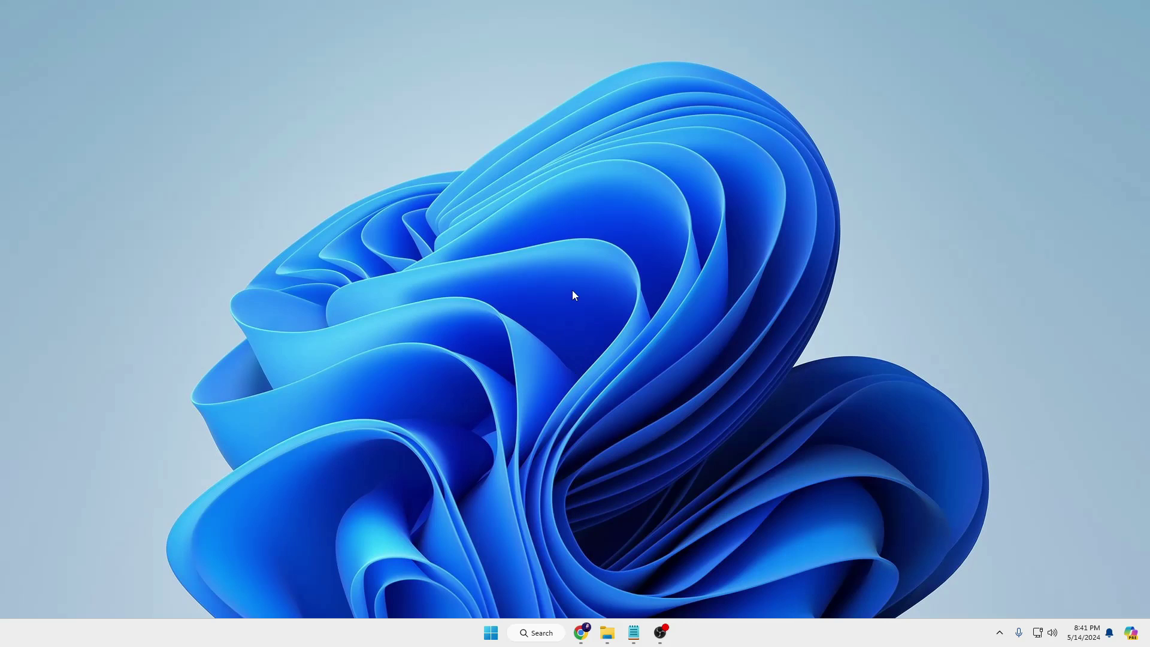
Step: Dismiss the desktop context menu and search Windows for 'amd' to launch AMD Software: Adrenalin Edition
right_click(577, 273)
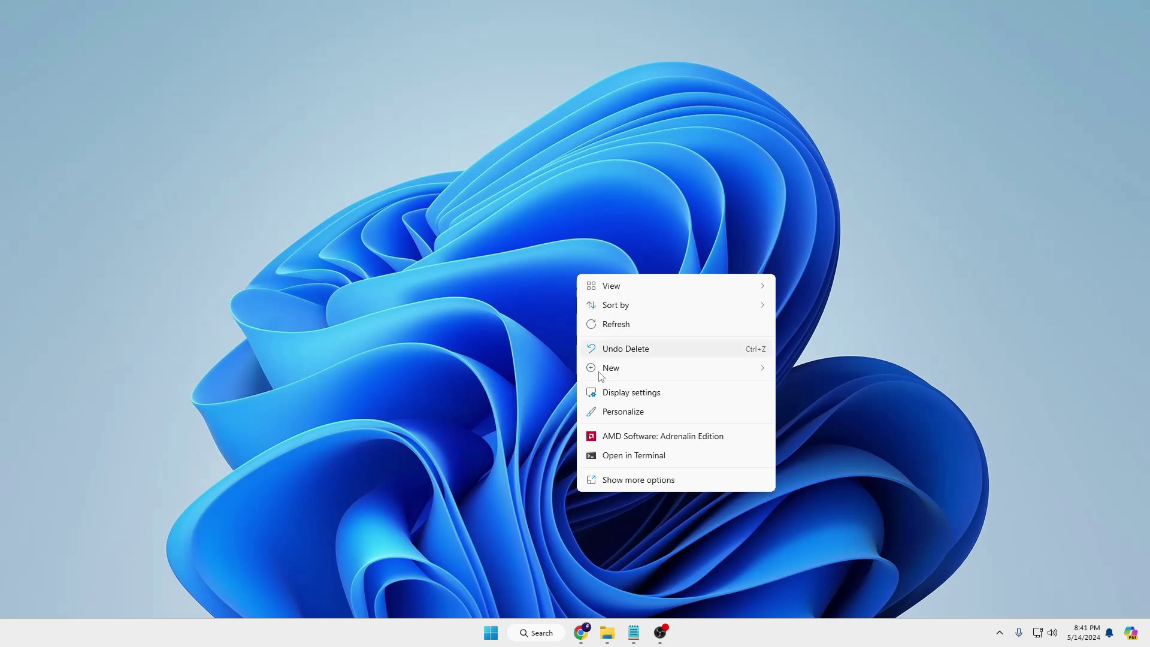
left_click(552, 437)
left_click(532, 635)
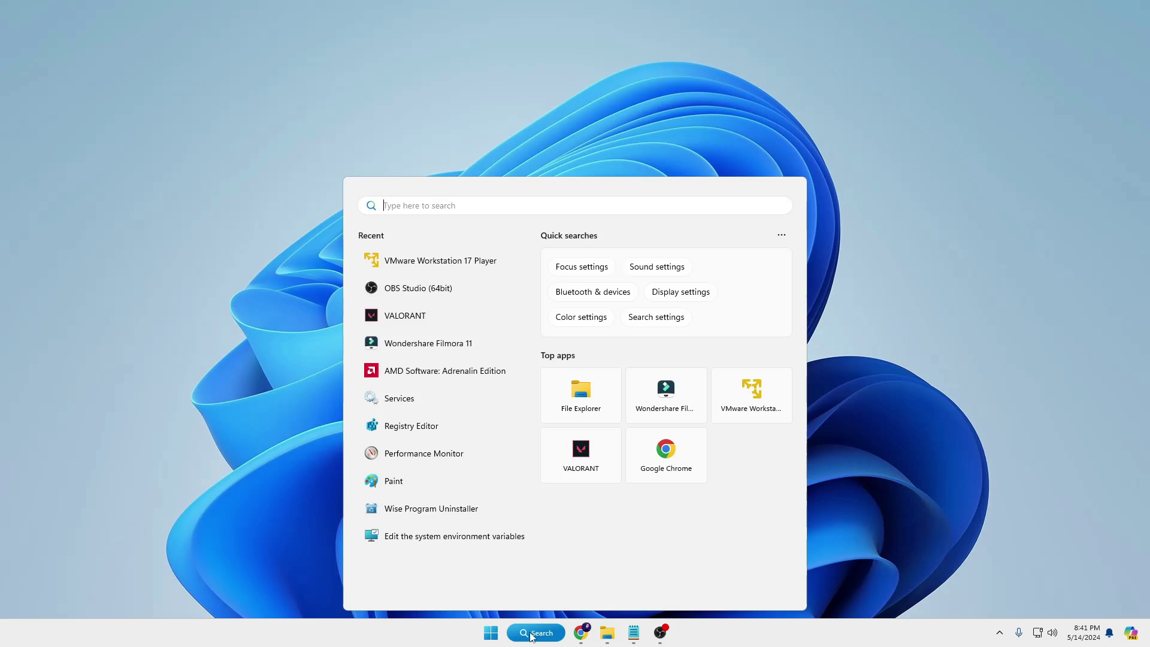
type("amd")
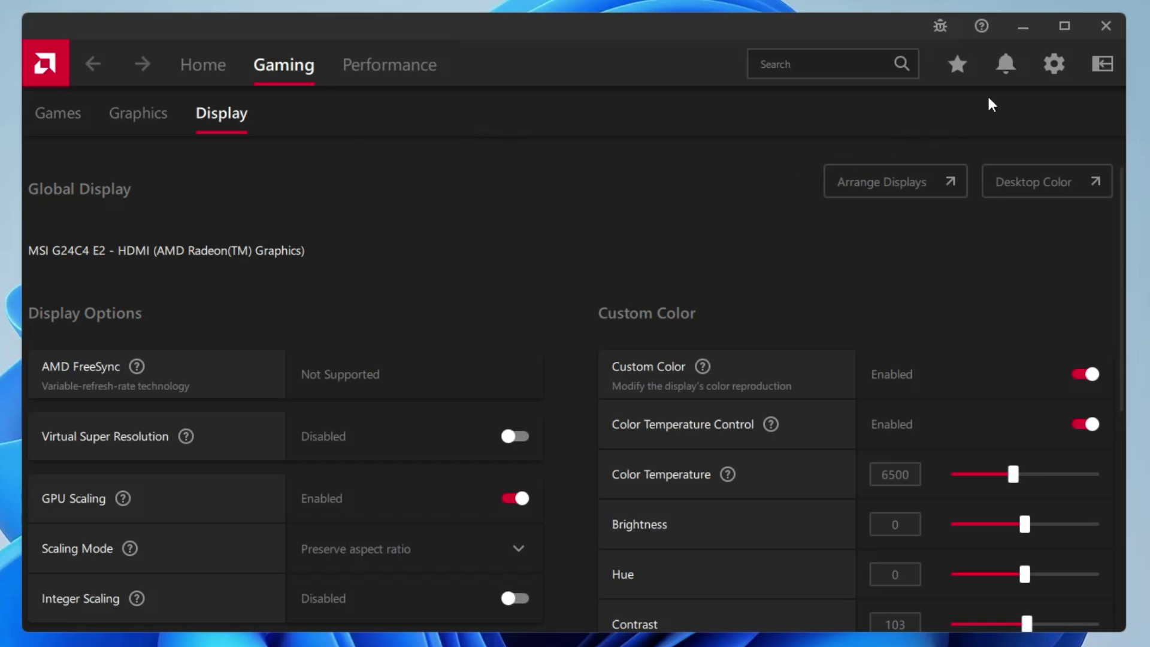
Step: Run an update check in System settings, confirming version 24.3.1 is Up To Date
left_click(1054, 64)
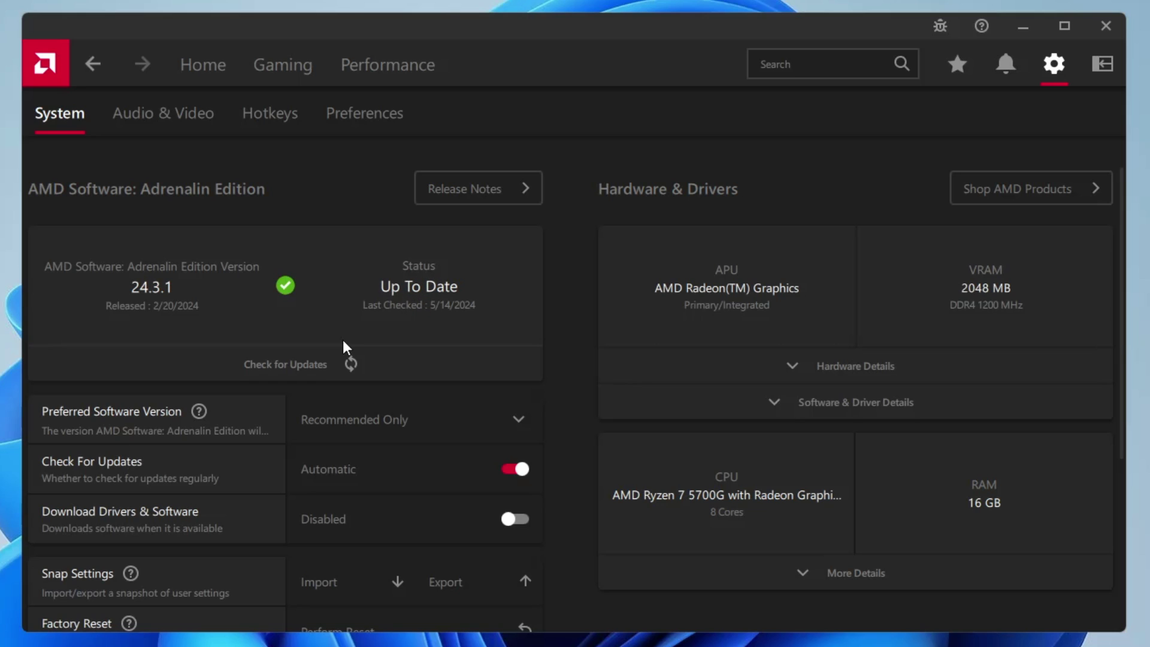
left_click(337, 371)
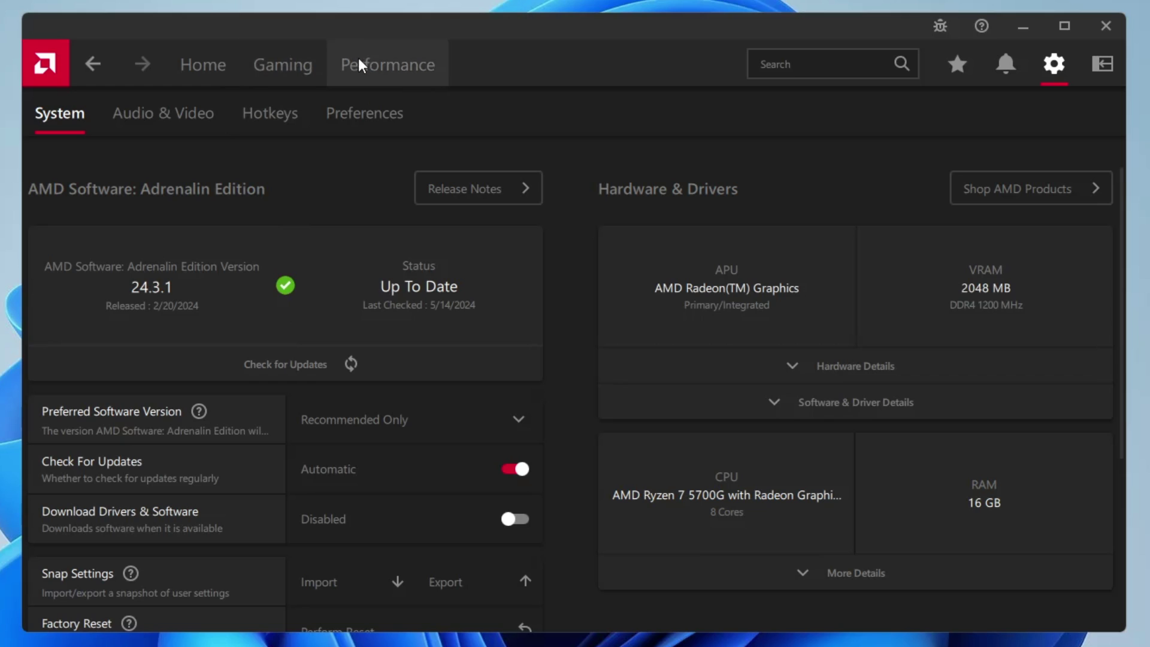
Step: Review the Gaming Graphics options, leaving Wait for Vertical Refresh at Always off
left_click(298, 65)
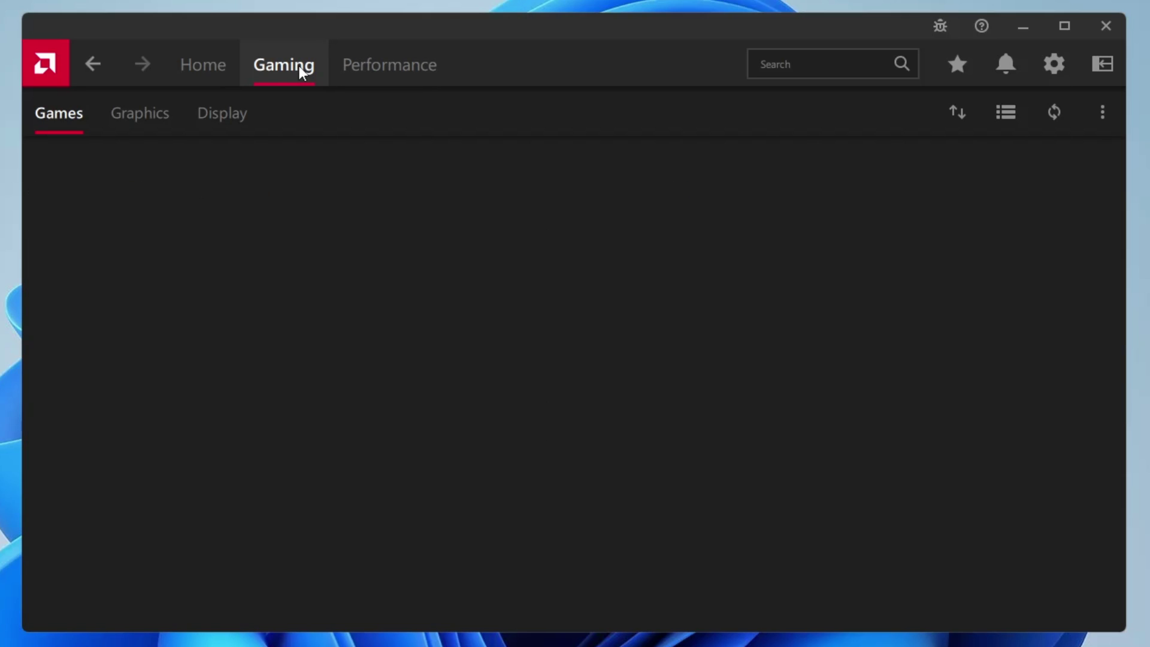
left_click(160, 114)
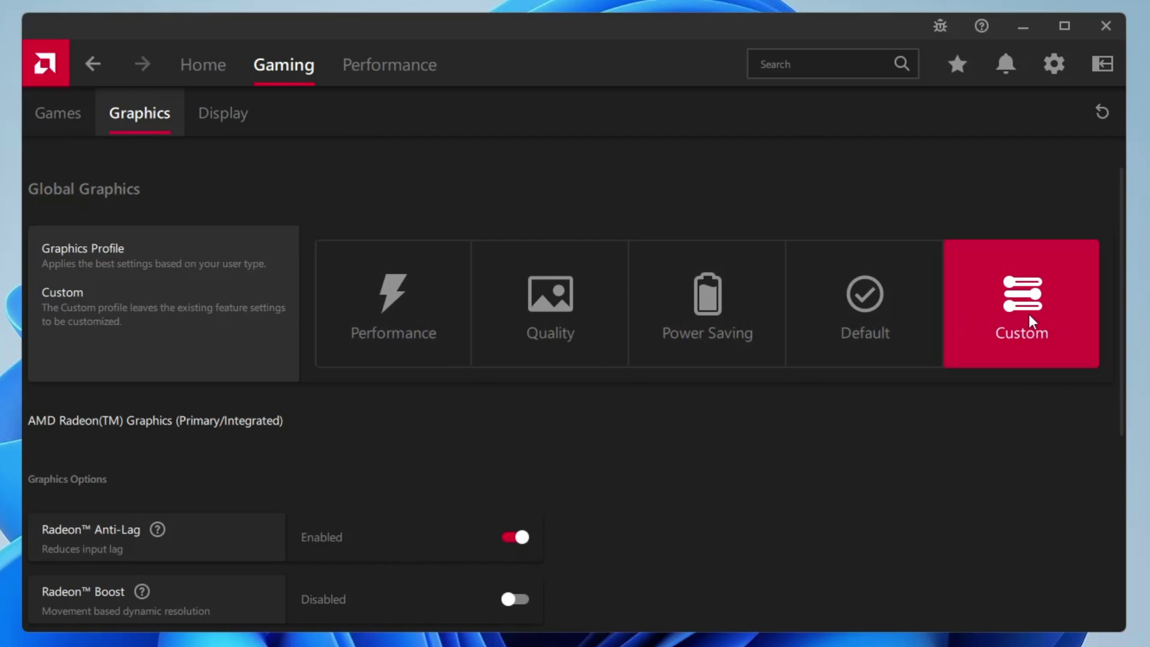
scroll(552, 337, "down", 5)
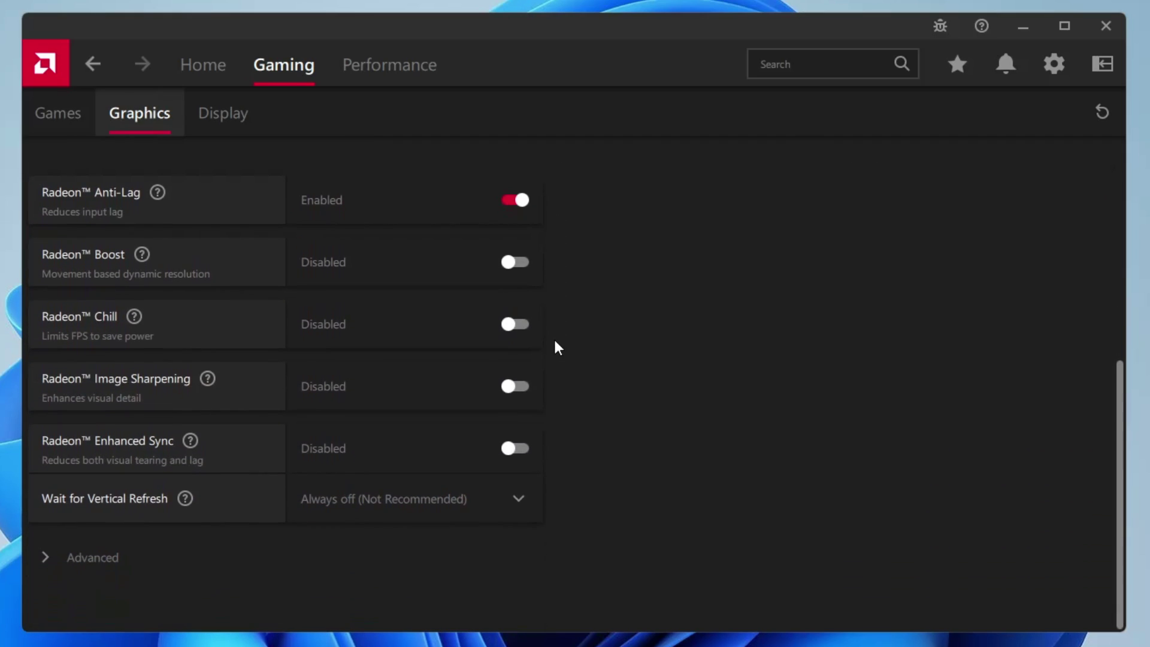
scroll(132, 259, "up", 1)
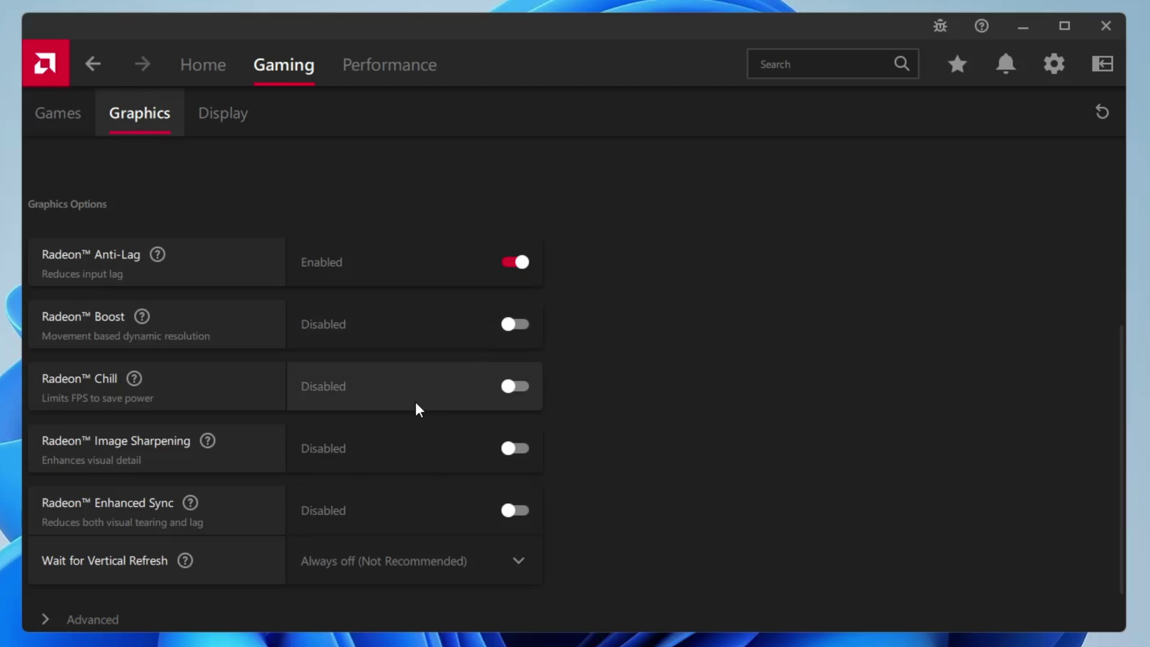
scroll(416, 405, "down", 1)
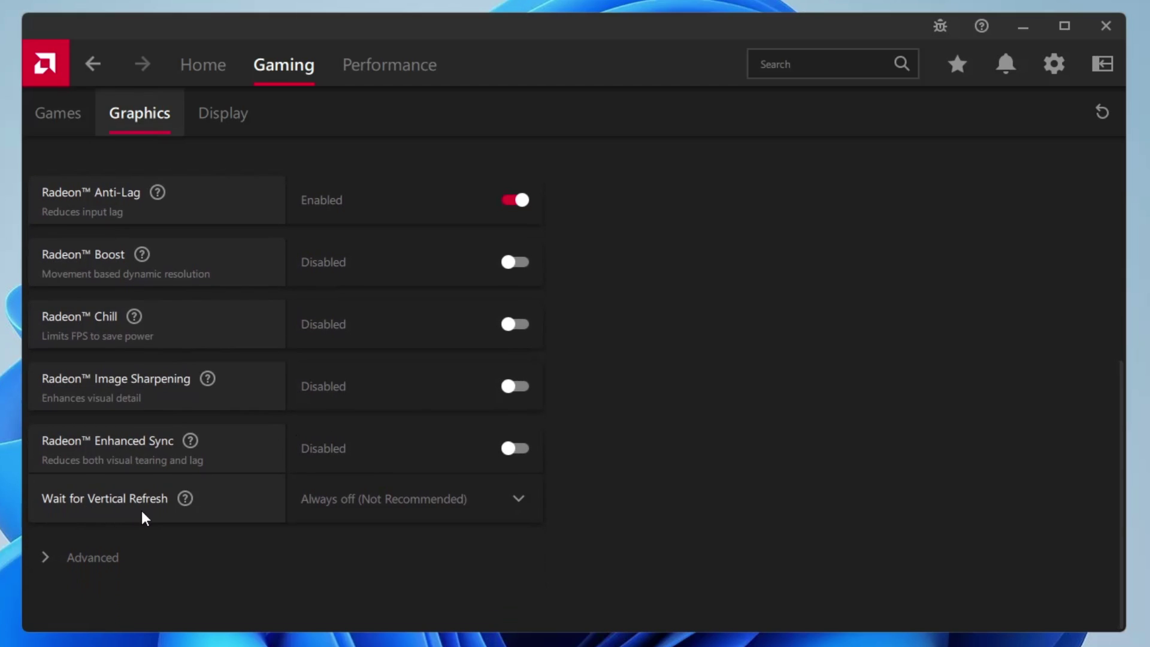
left_click(530, 507)
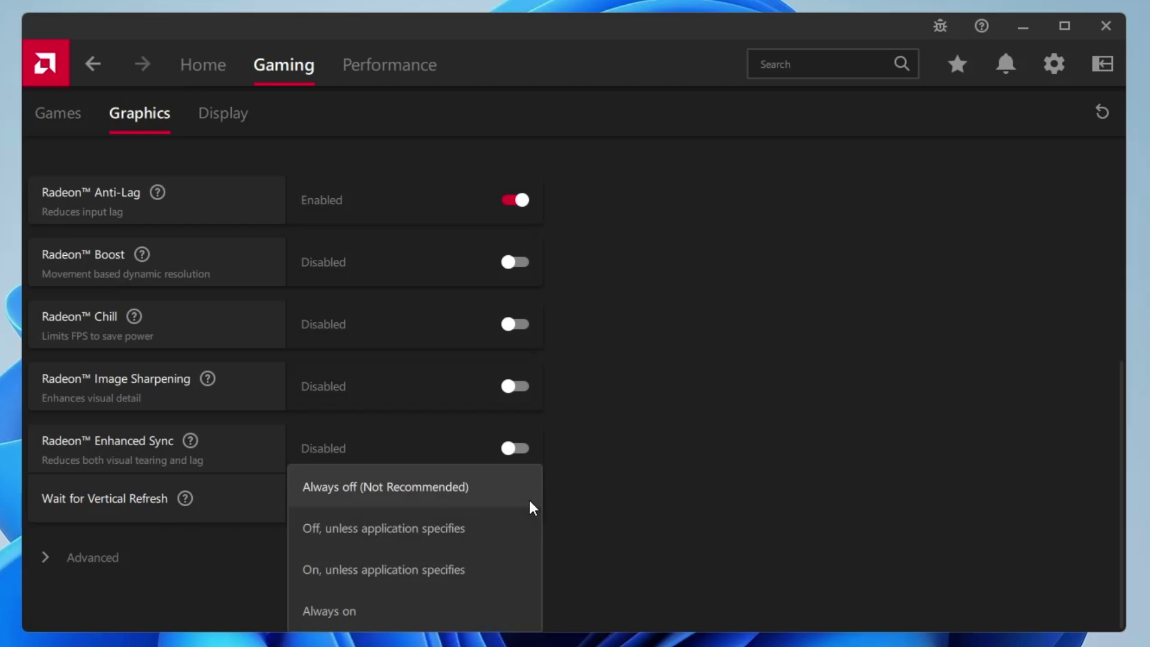
left_click(451, 489)
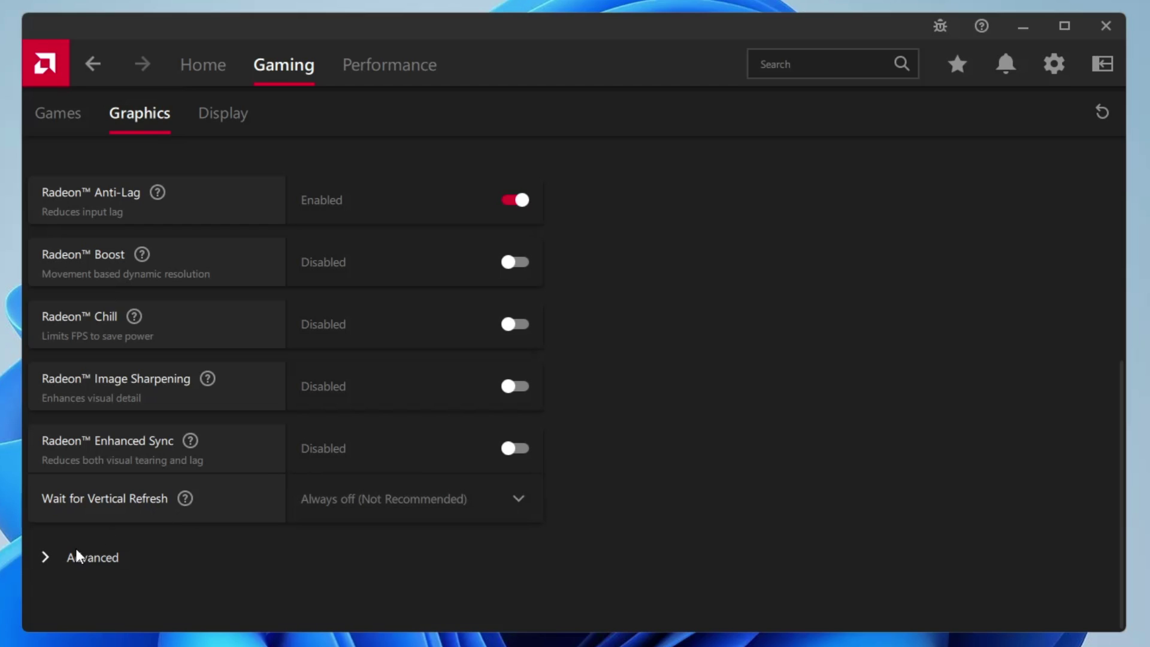
Step: Expand Advanced graphics, keeping Anisotropic Filtering Level at 2x and Texture Filtering Quality on Performance
left_click(38, 559)
scroll(217, 518, "down", 6)
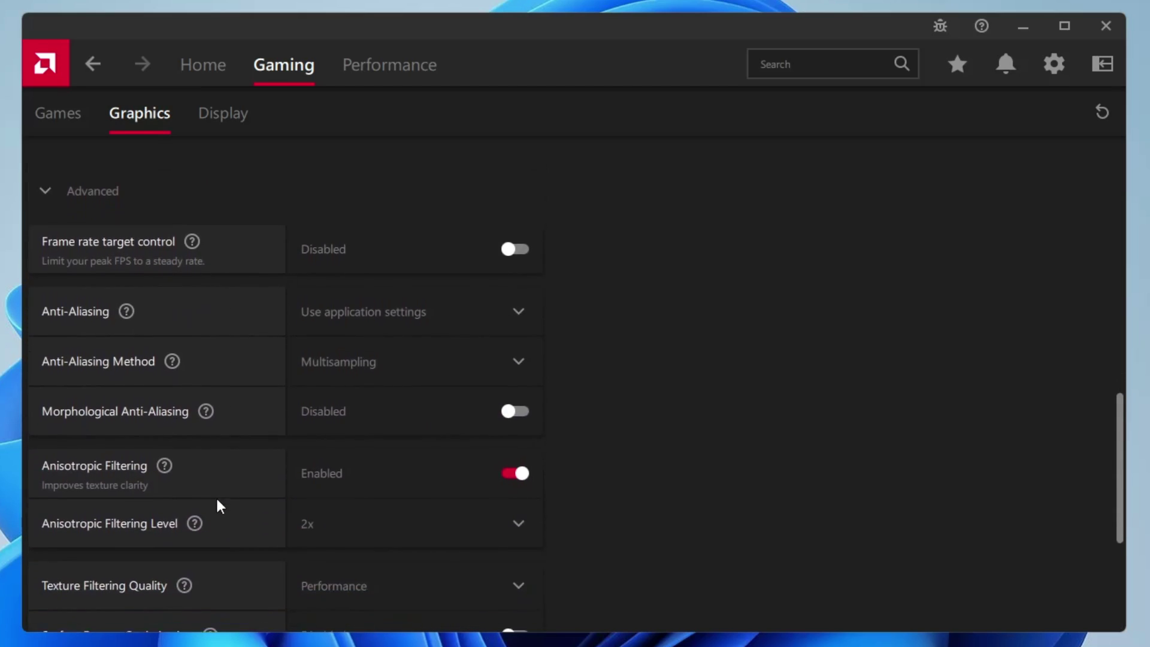
scroll(205, 401, "up", 1)
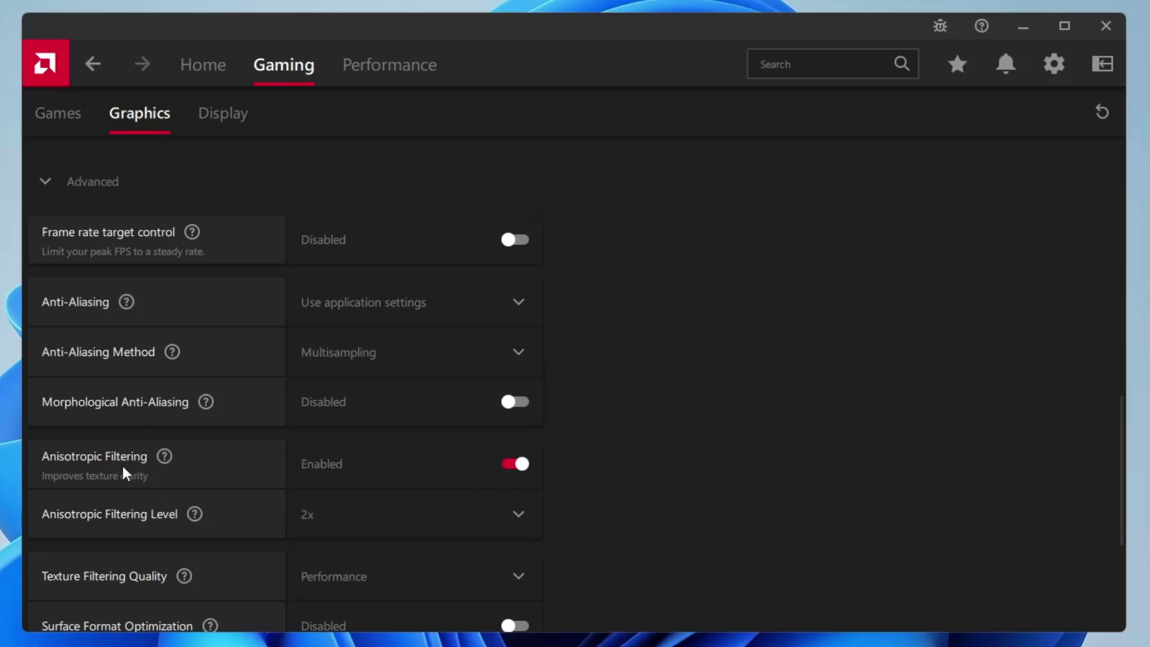
scroll(163, 464, "down", 1)
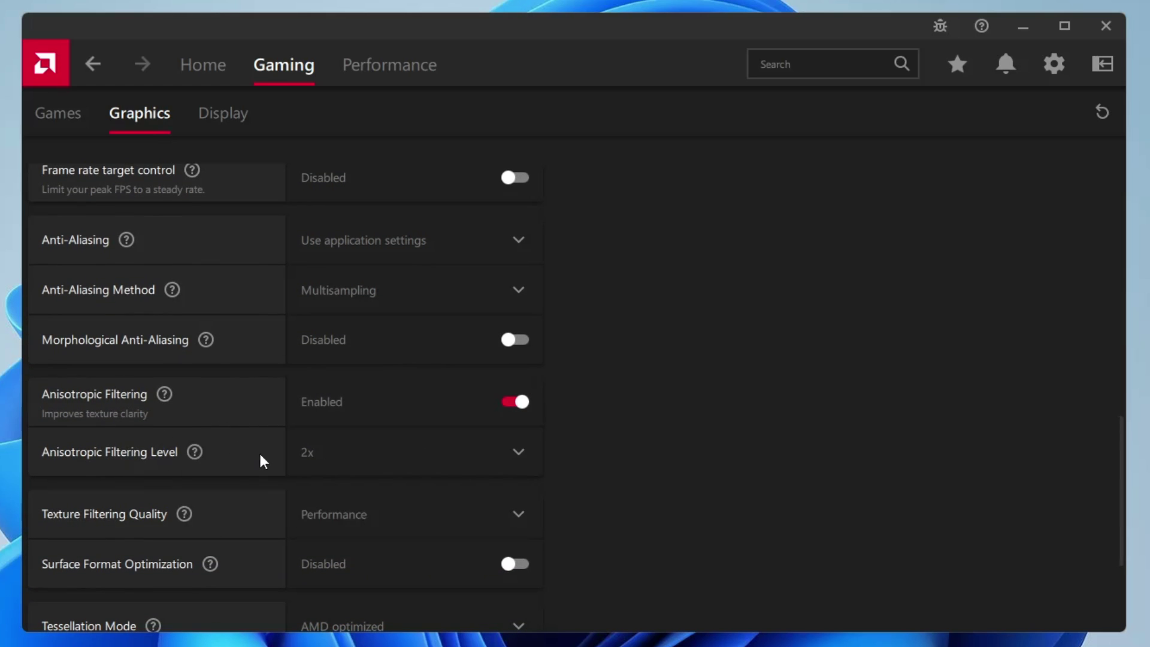
left_click(319, 456)
left_click(323, 487)
scroll(321, 483, "down", 2)
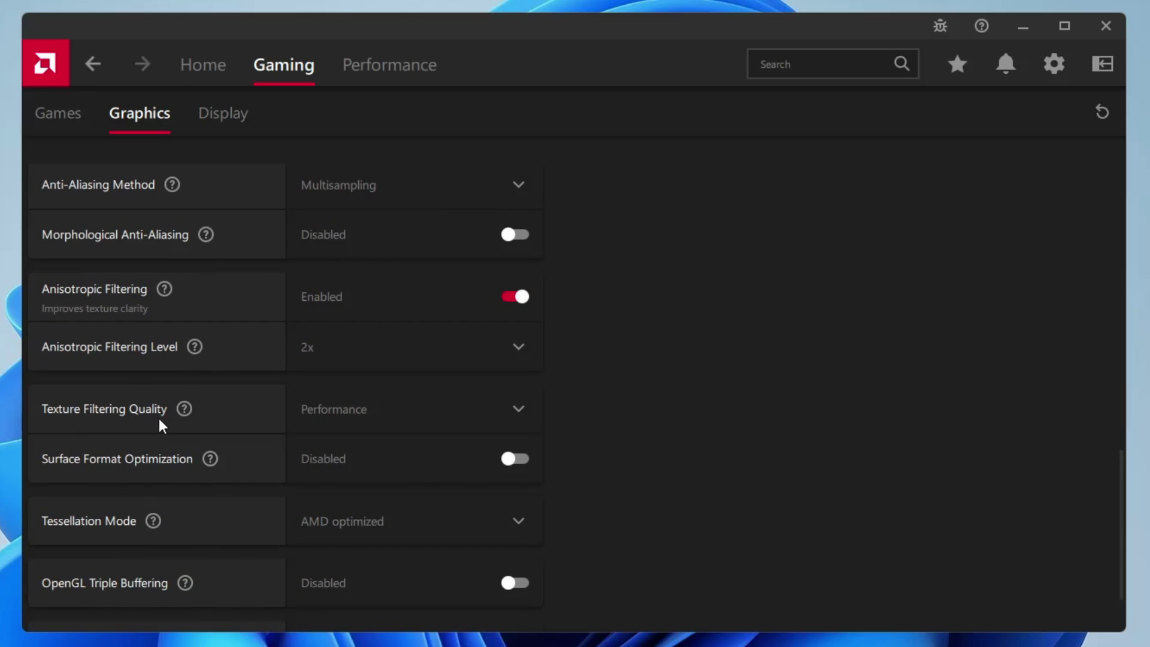
left_click(377, 414)
left_click(376, 414)
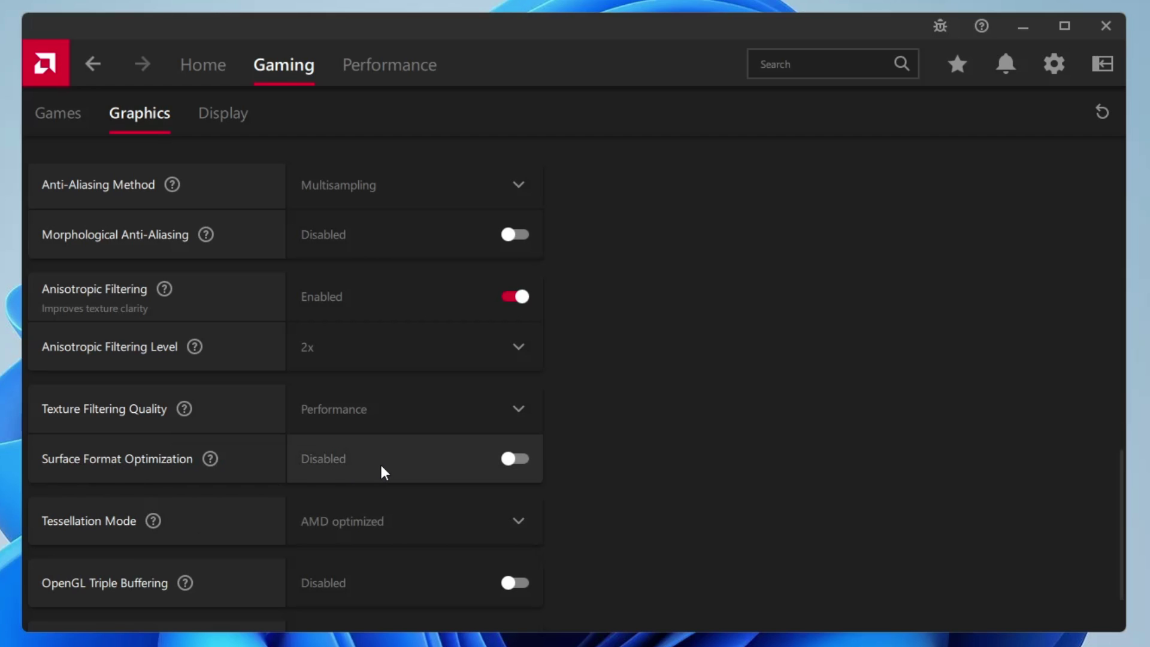
Step: Reset the shader cache and confirm the clearing
scroll(332, 486, "down", 2)
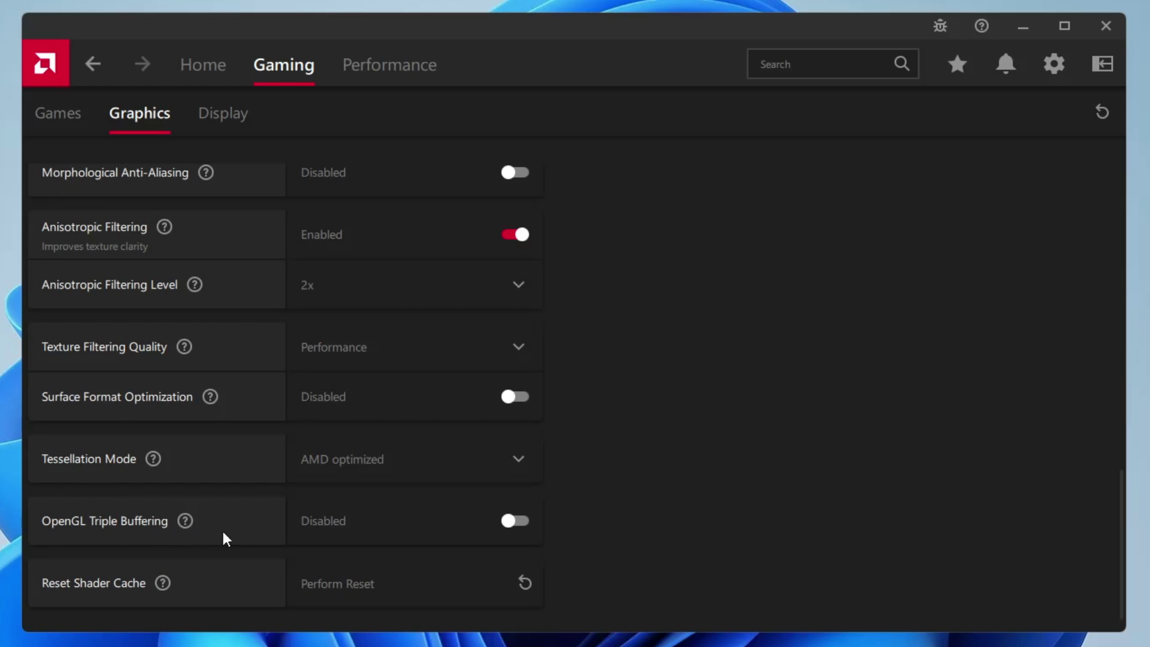
scroll(397, 527, "down", 1)
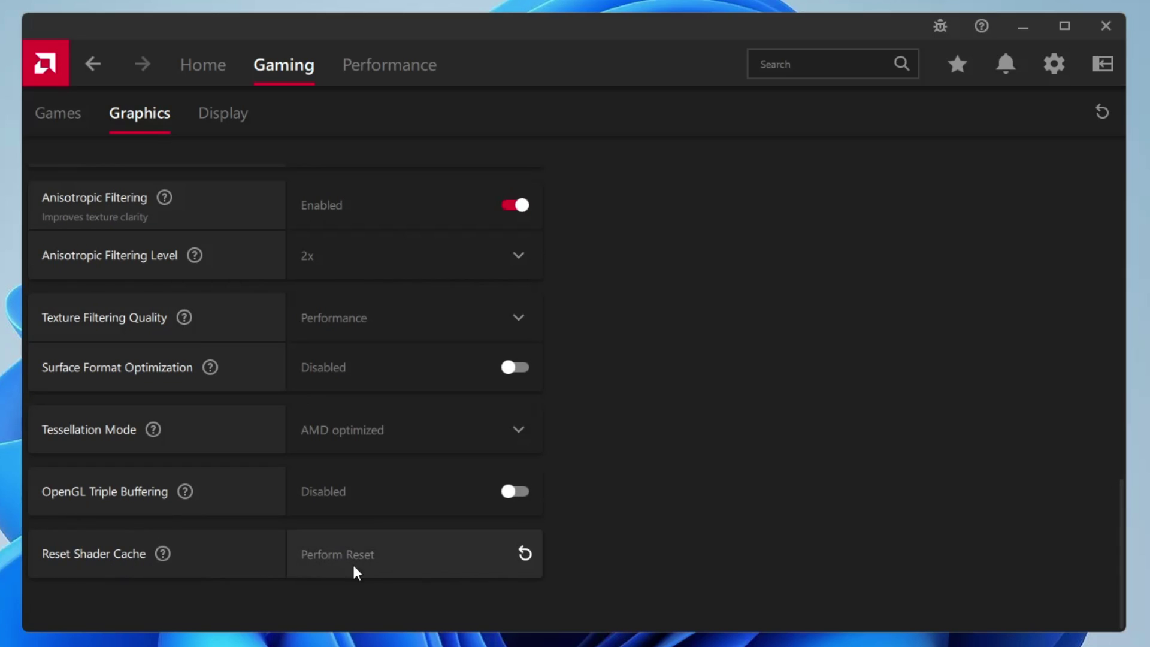
left_click(525, 557)
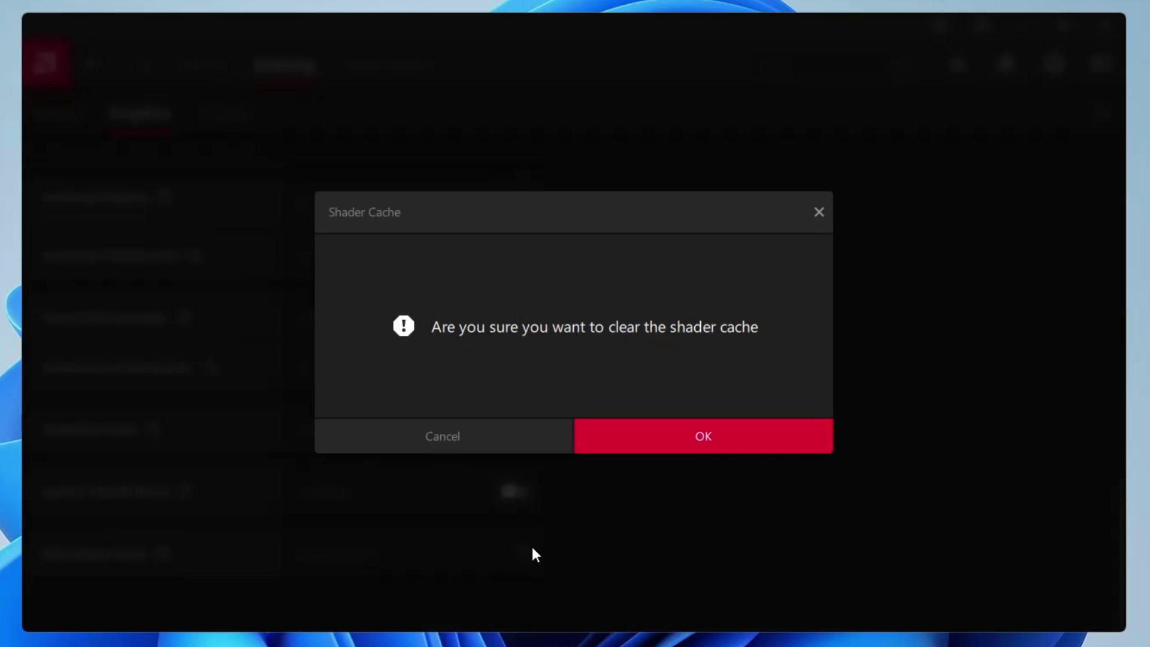
left_click(688, 442)
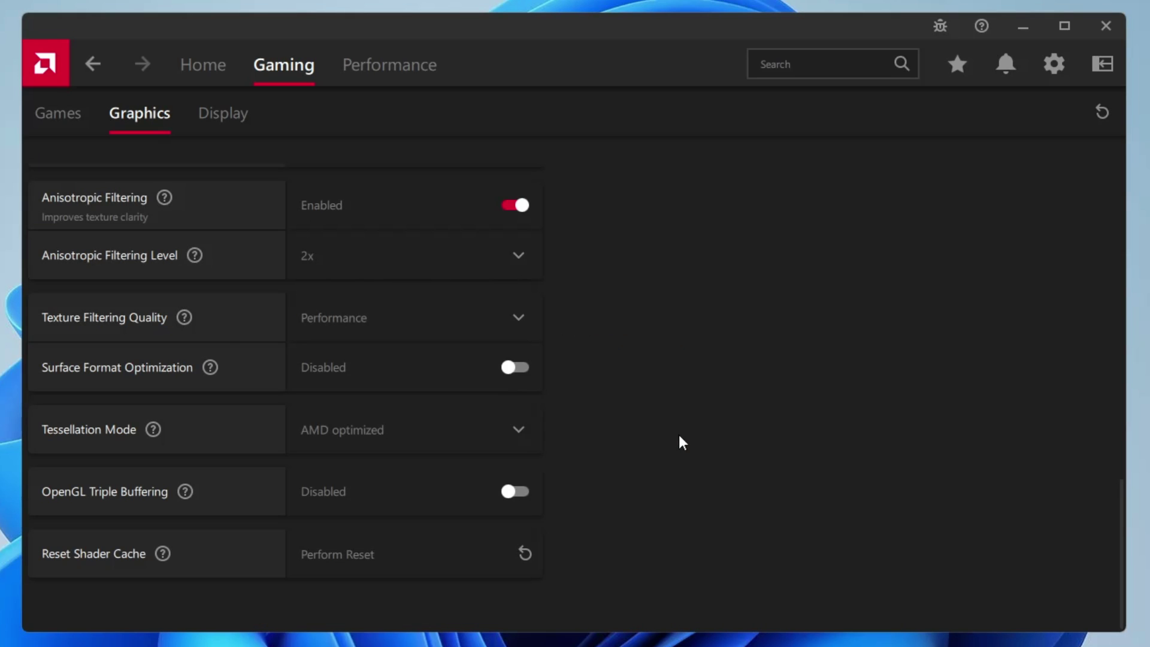
Step: Browse the Display tab: GPU Scaling on, Custom Color at 6500 K, Contrast 103, Saturation 110
left_click(222, 114)
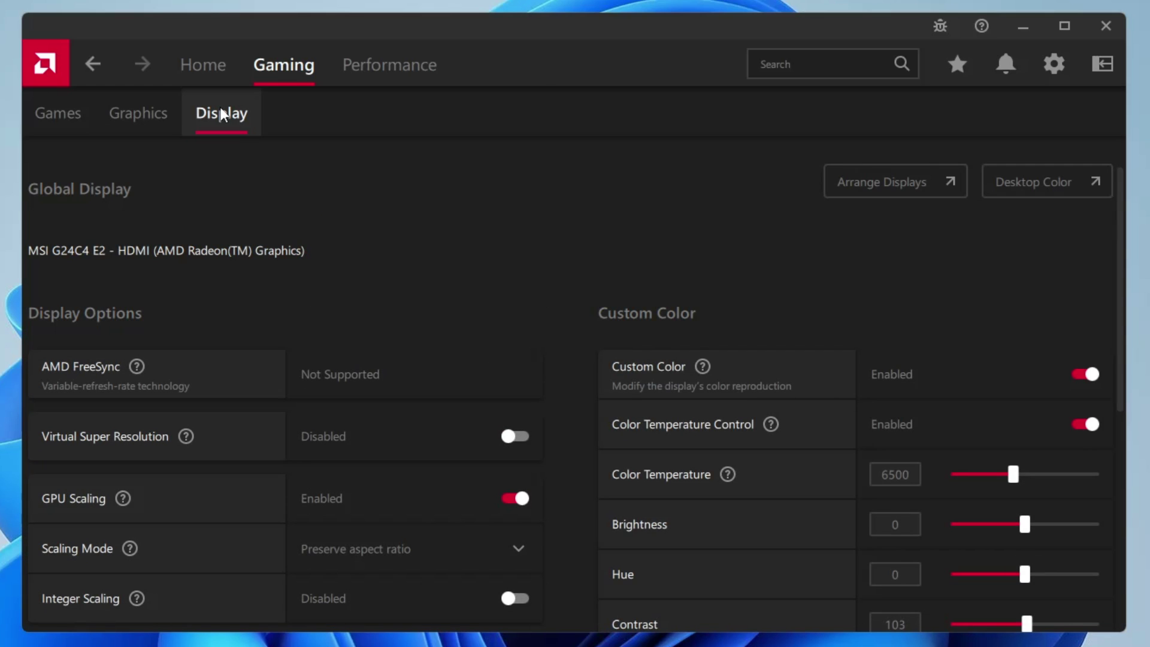
scroll(117, 287, "down", 1)
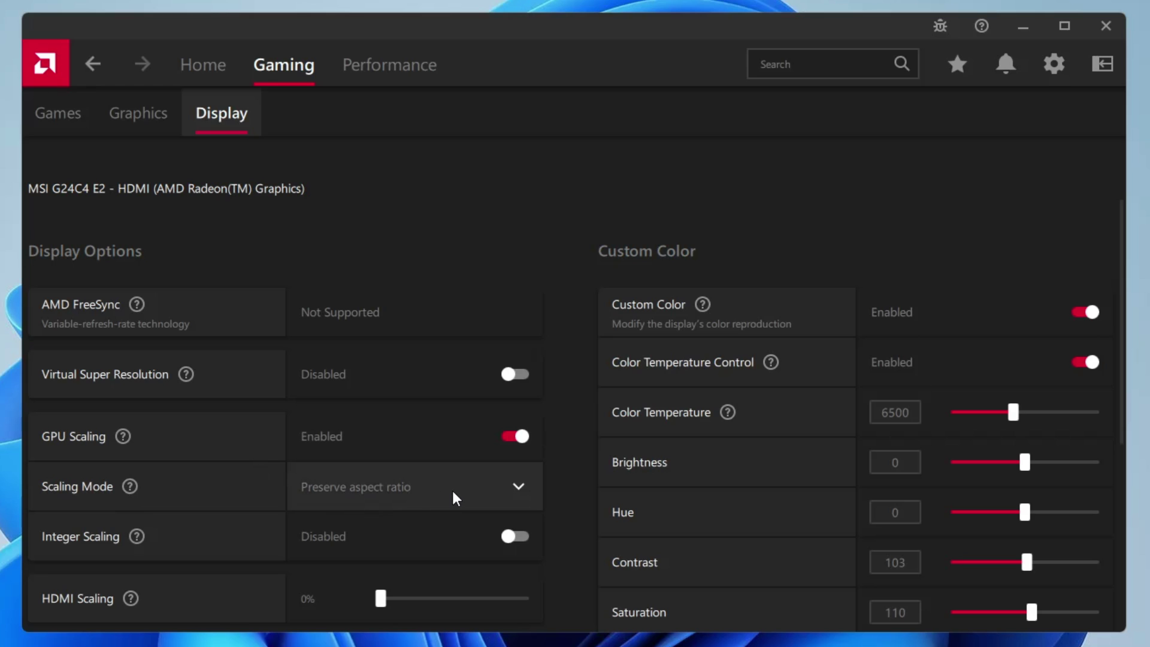
scroll(453, 498, "down", 2)
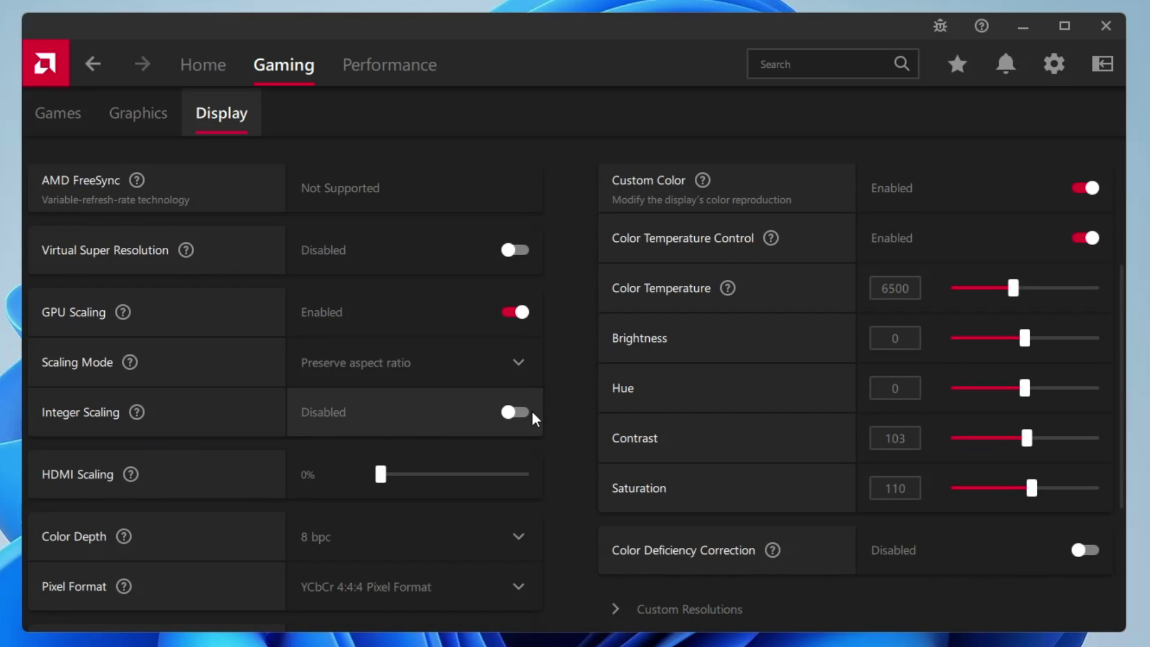
scroll(123, 423, "down", 1)
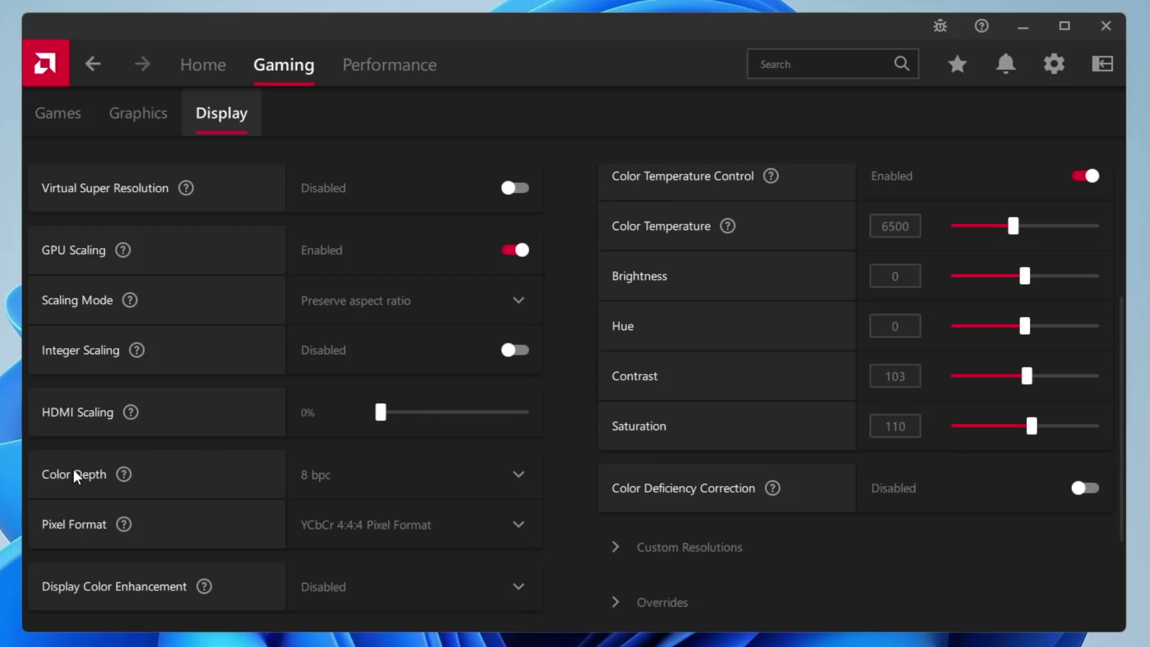
scroll(64, 546, "down", 3)
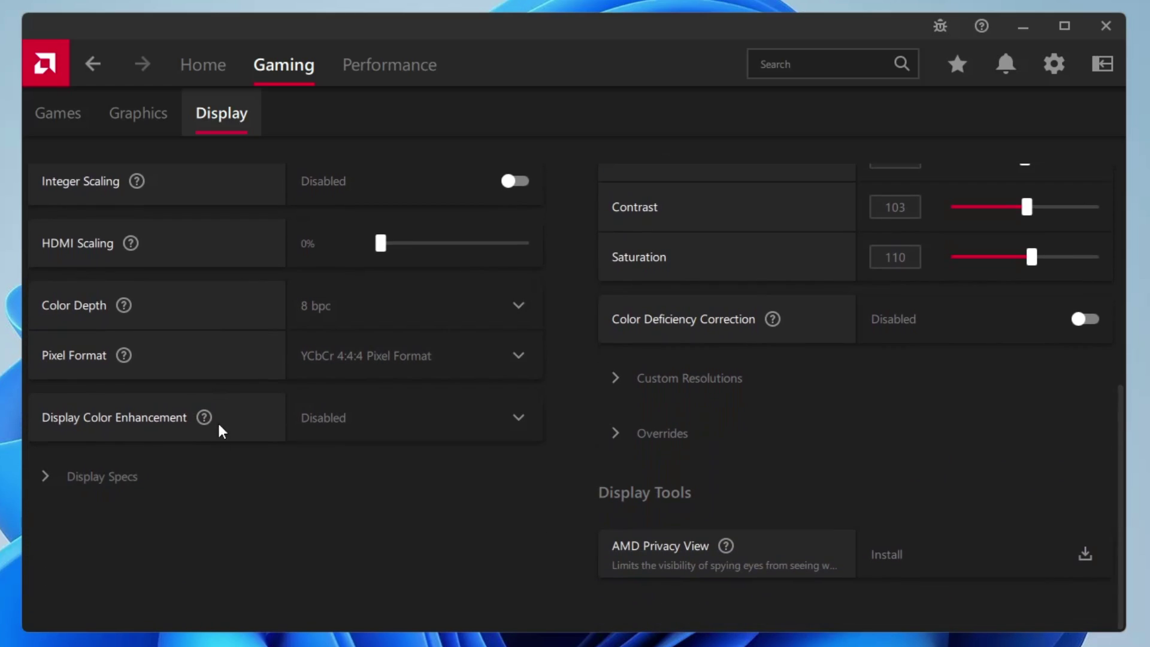
scroll(251, 355, "up", 6)
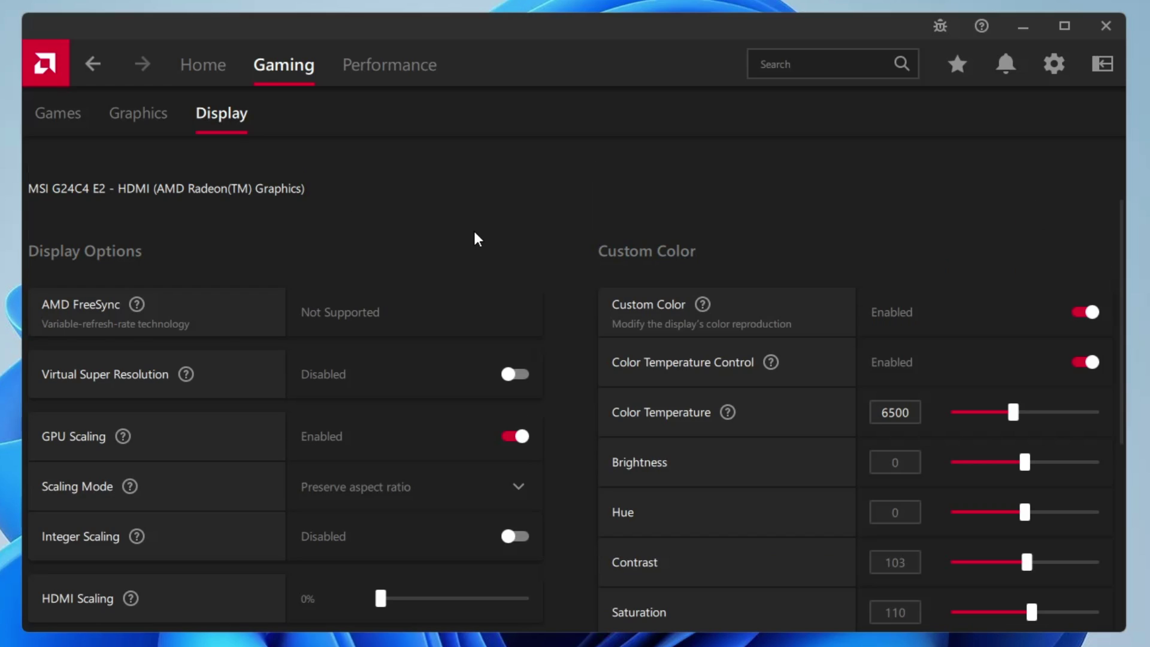
scroll(711, 227, "down", 1)
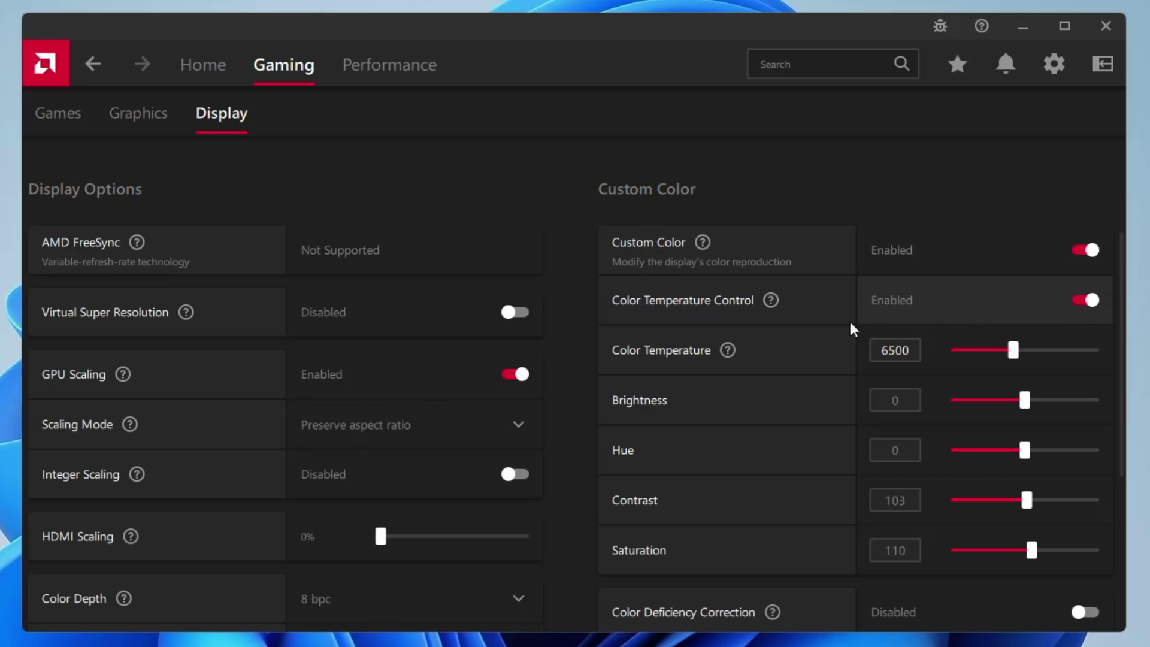
left_click(899, 351)
left_click_drag(920, 351, 874, 356)
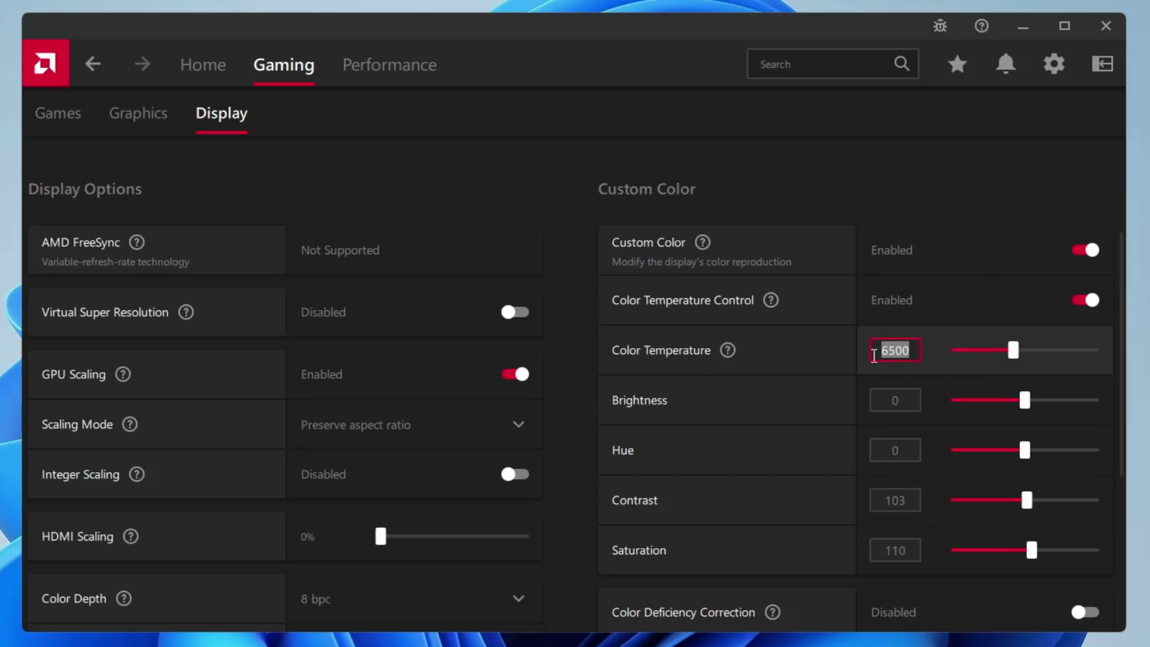
left_click(840, 404)
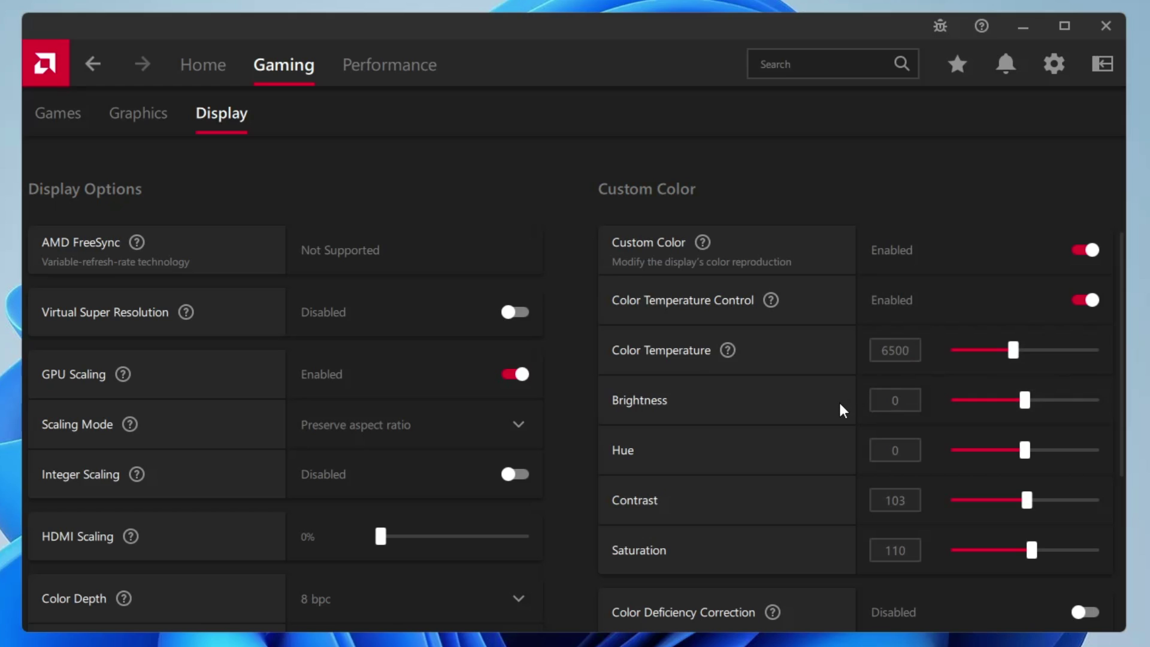
scroll(839, 401, "down", 1)
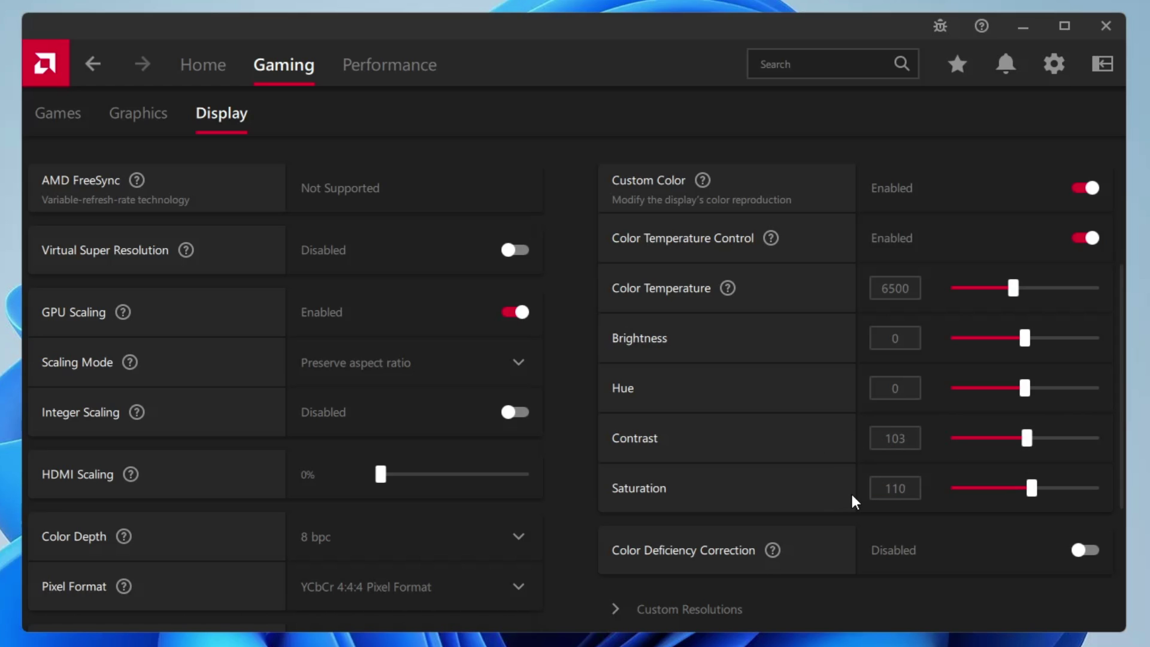
scroll(853, 487, "down", 1)
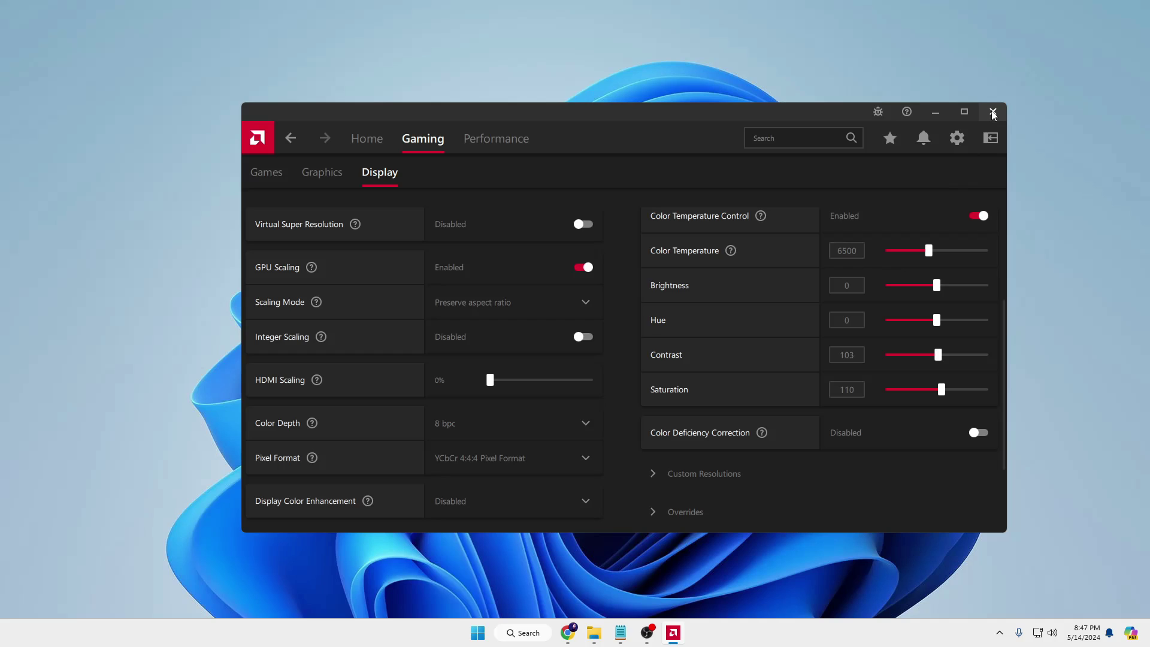
Step: Close the AMD Adrenalin window to return to the Windows desktop
left_click(1105, 25)
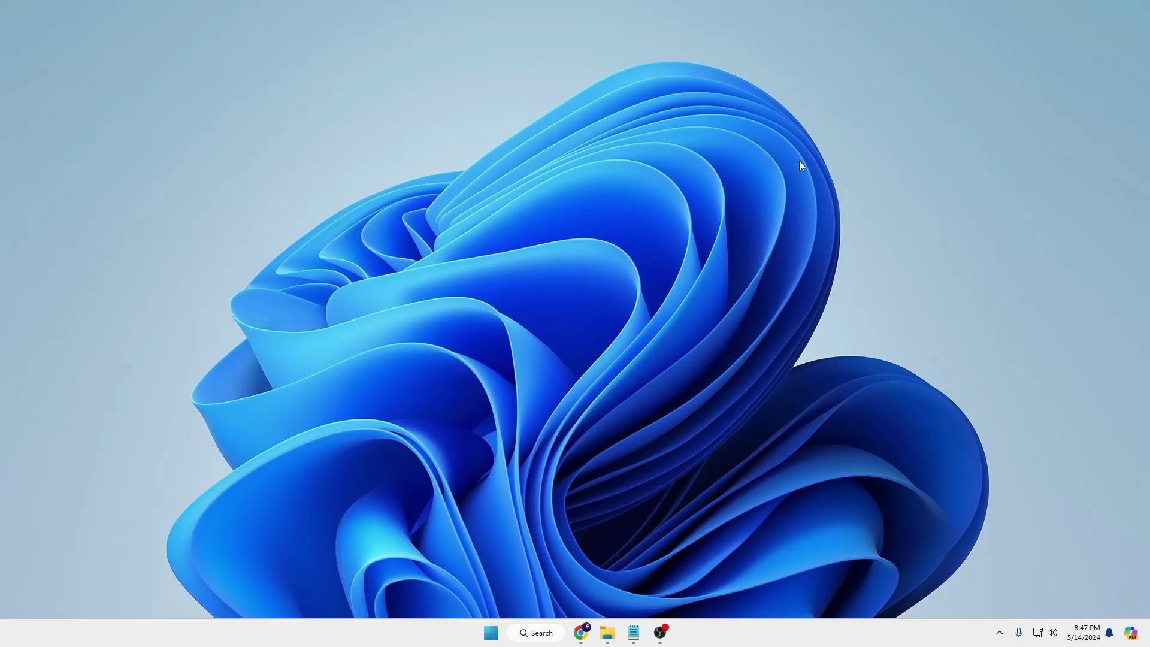